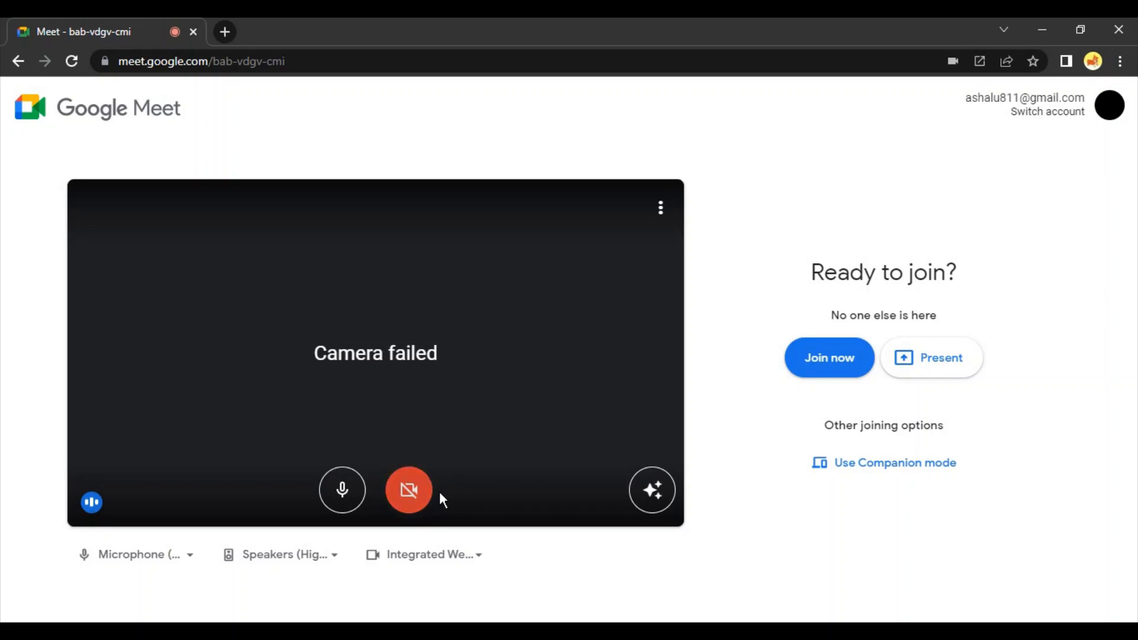
# - Test OBS Virtual Camera as the Google Meet camera and switch the camera back to Integrated Webcam
pyautogui.click(413, 501)
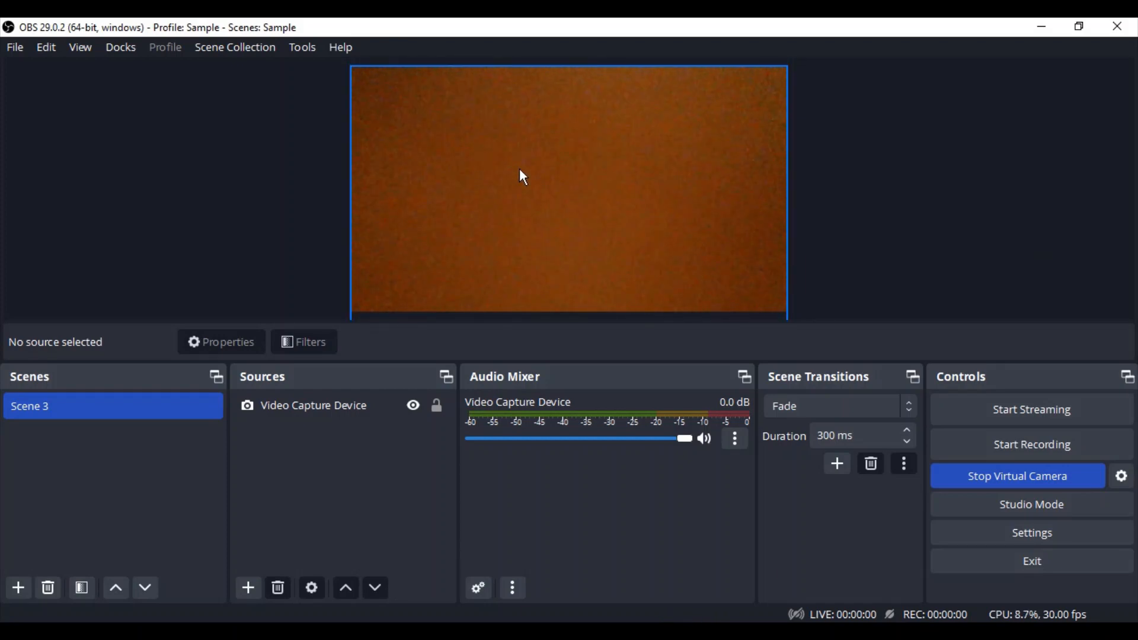
pyautogui.click(439, 629)
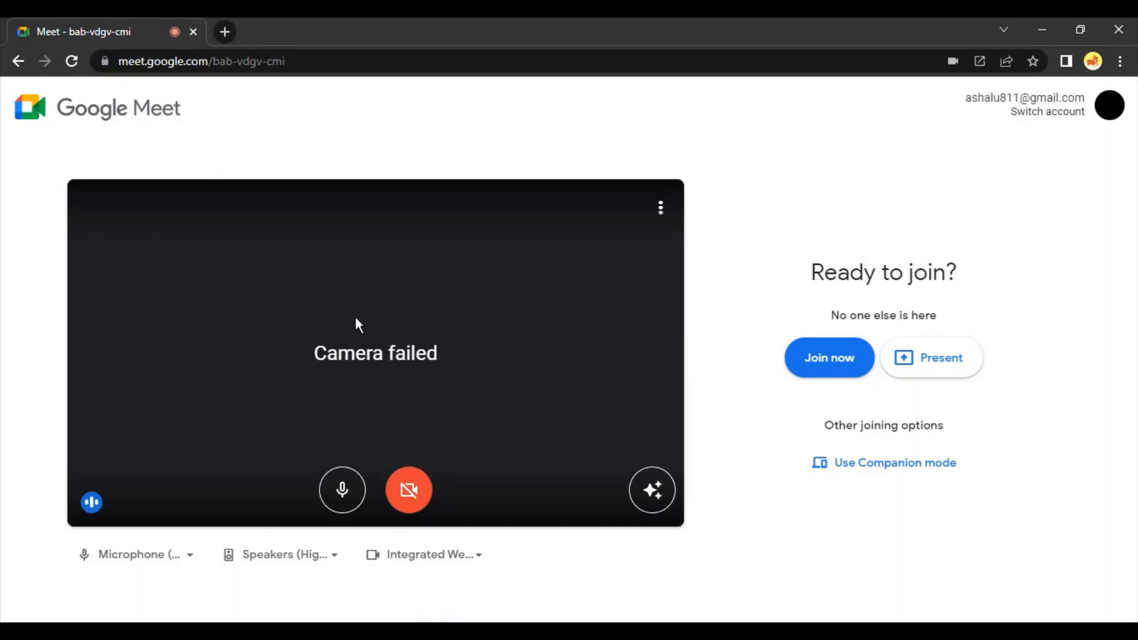
pyautogui.click(394, 561)
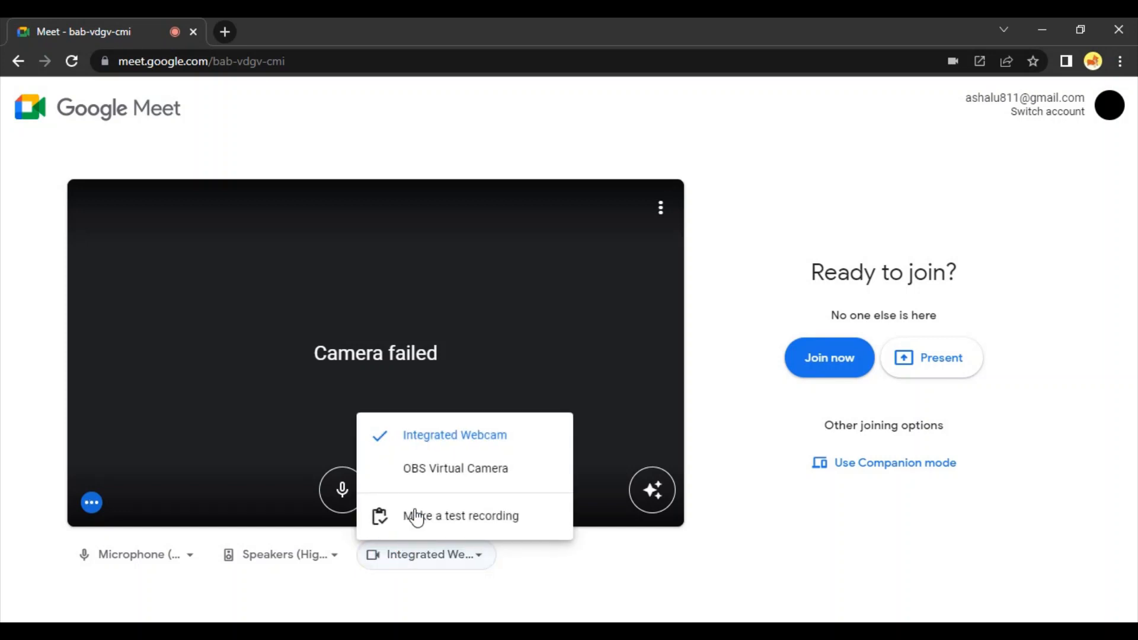
pyautogui.click(422, 466)
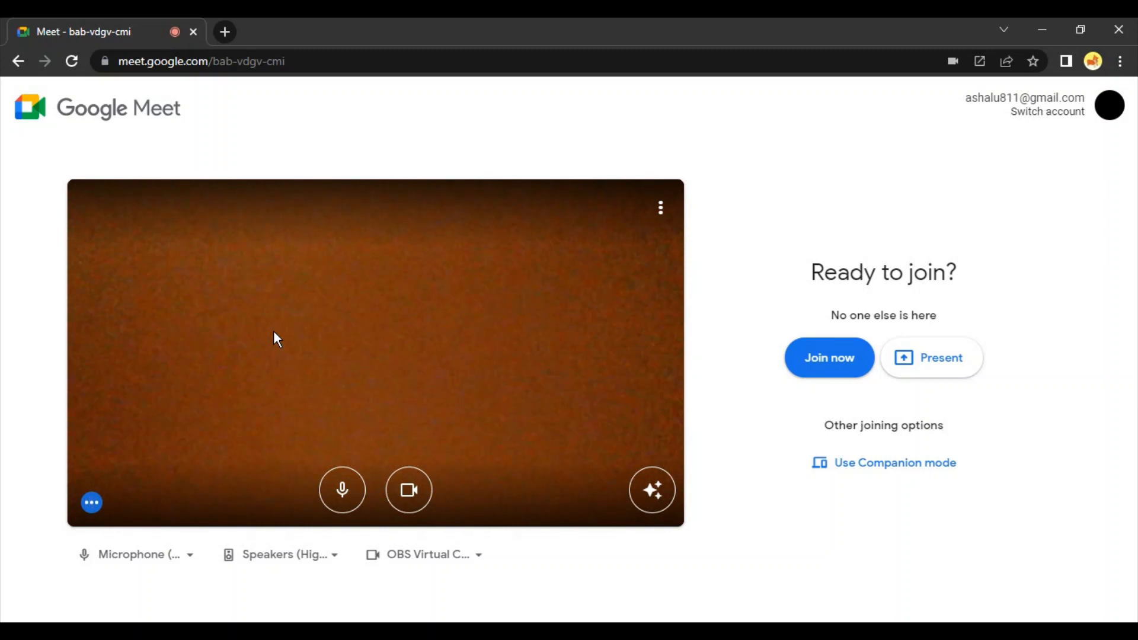
pyautogui.click(429, 557)
pyautogui.click(457, 437)
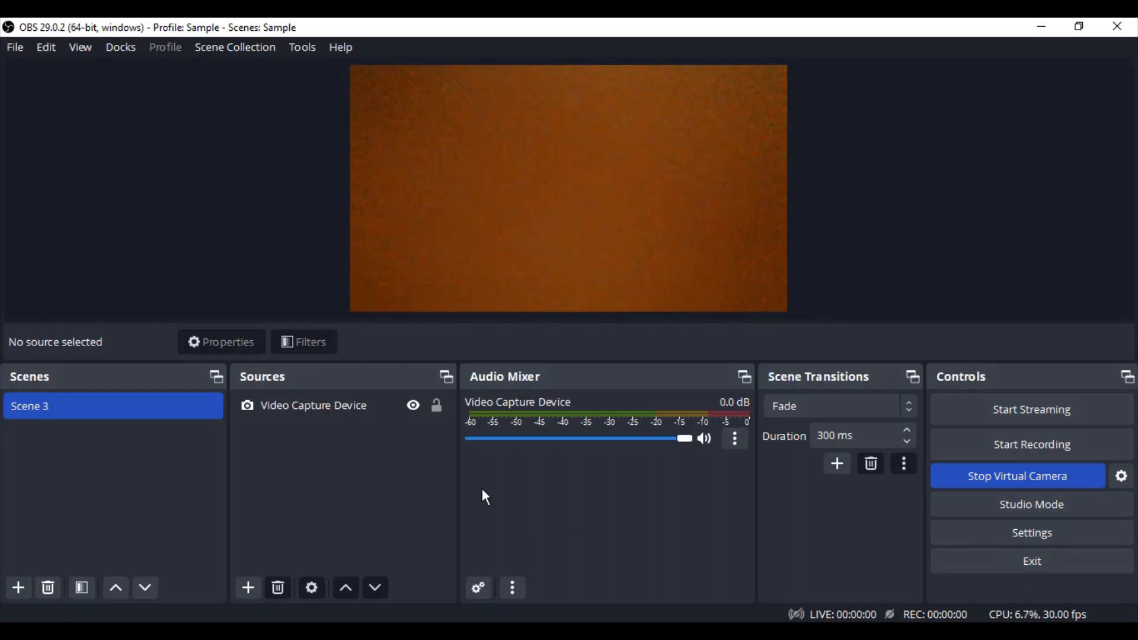
# - In OBS, stop the virtual camera and remove the Video Capture Device source from Scene 3
pyautogui.click(1070, 480)
pyautogui.click(341, 407)
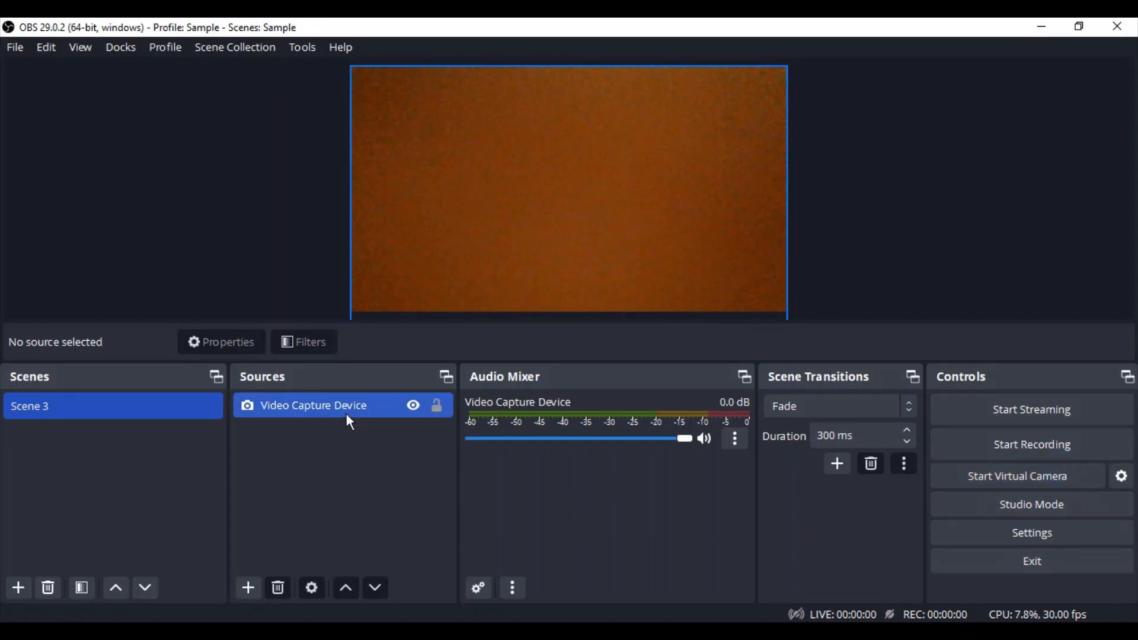
pyautogui.click(278, 588)
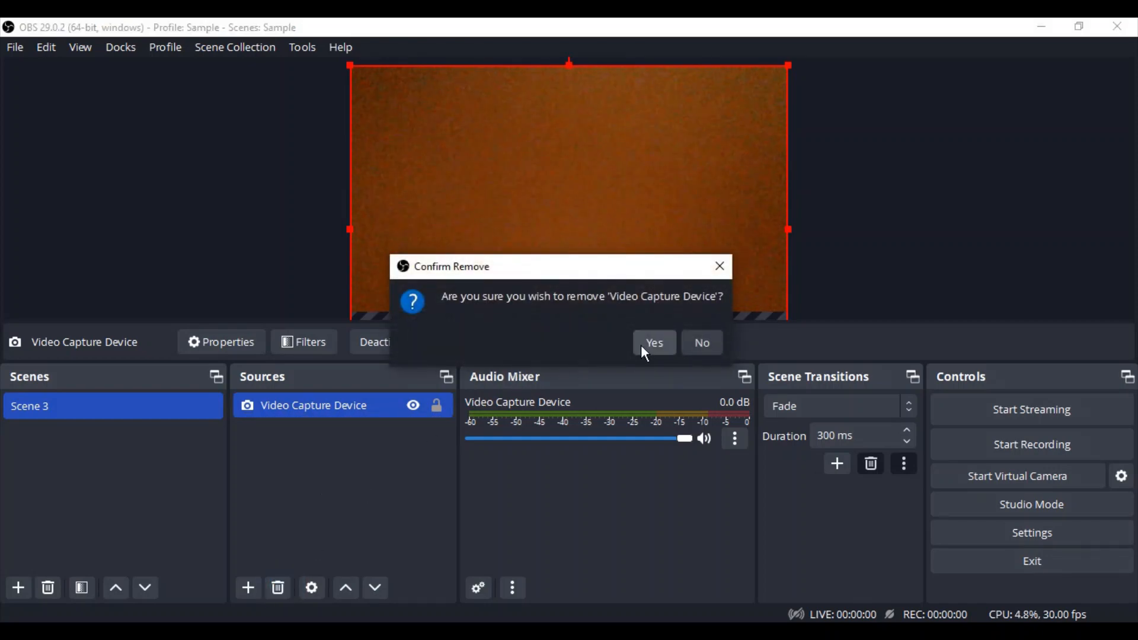
pyautogui.click(643, 344)
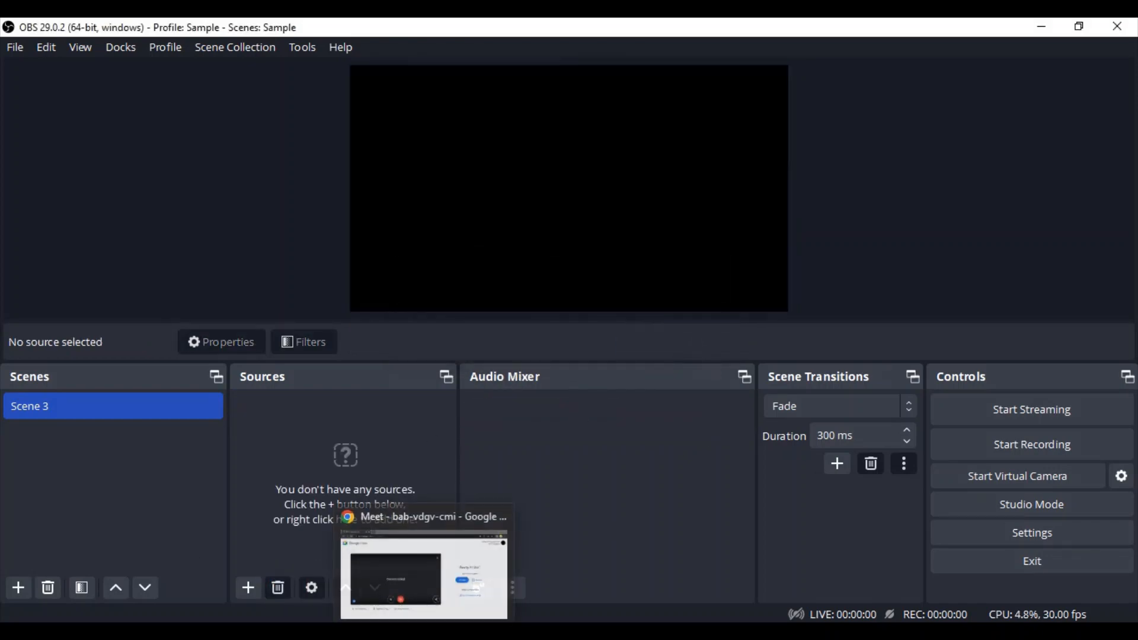
# - Switch to Google Meet, reload the meeting page, and check the integrated webcam by turning it off and on
pyautogui.click(424, 631)
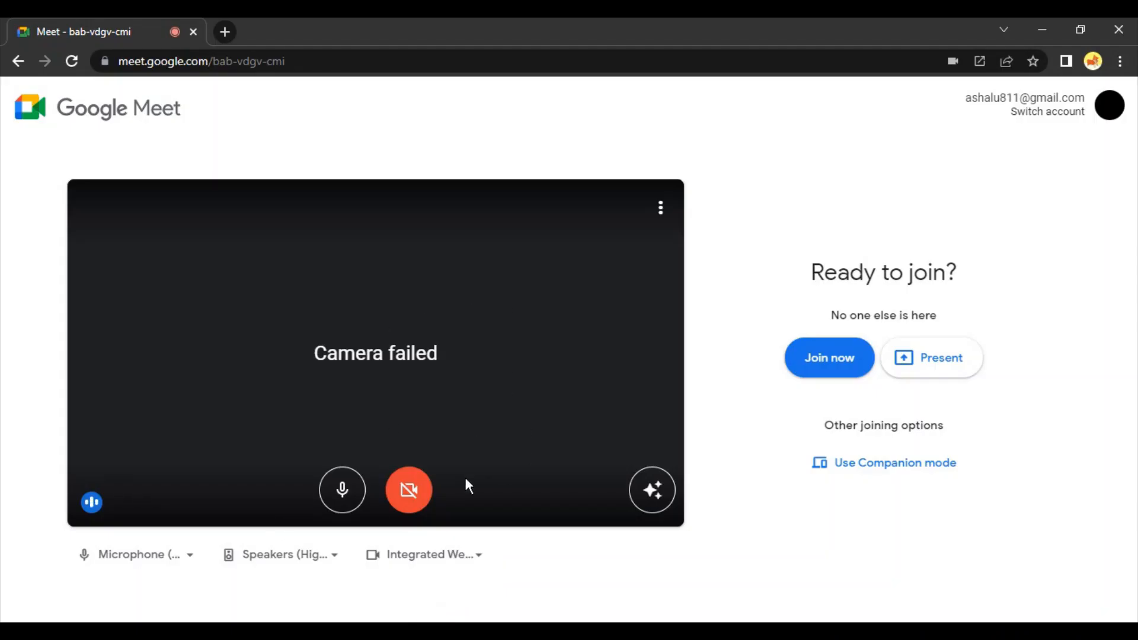
pyautogui.click(460, 553)
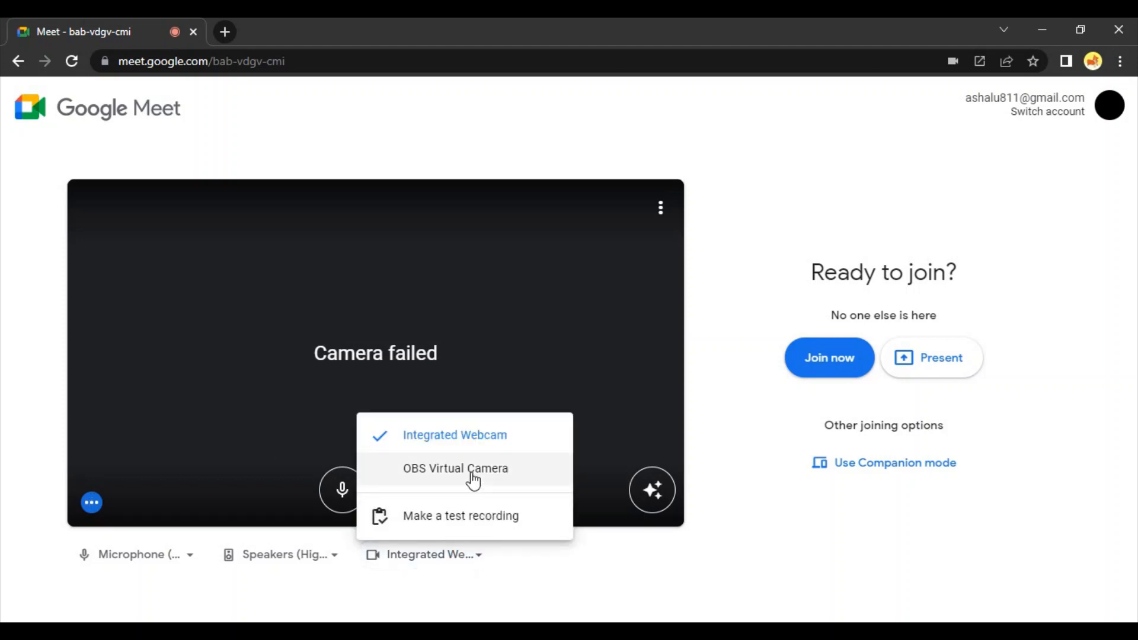
pyautogui.click(72, 61)
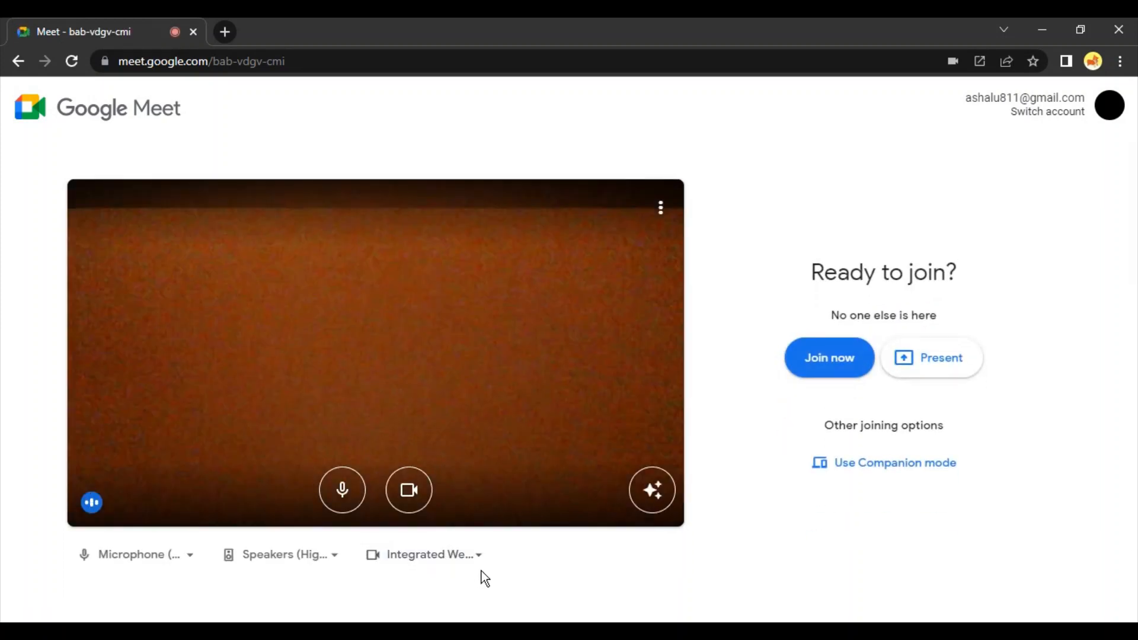
pyautogui.click(422, 497)
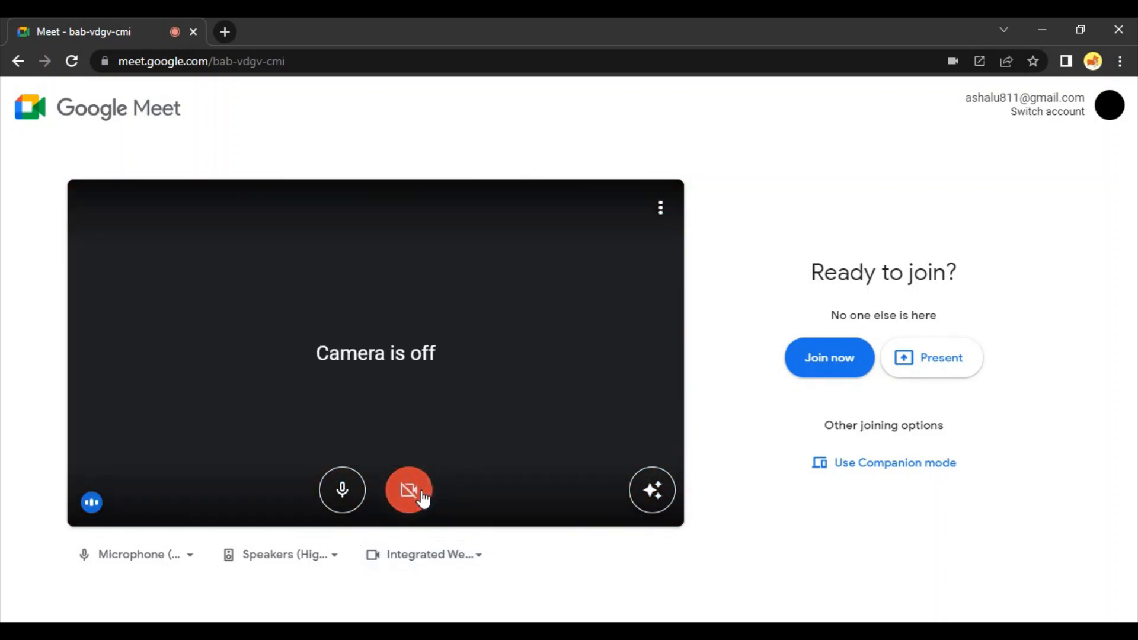
pyautogui.click(423, 497)
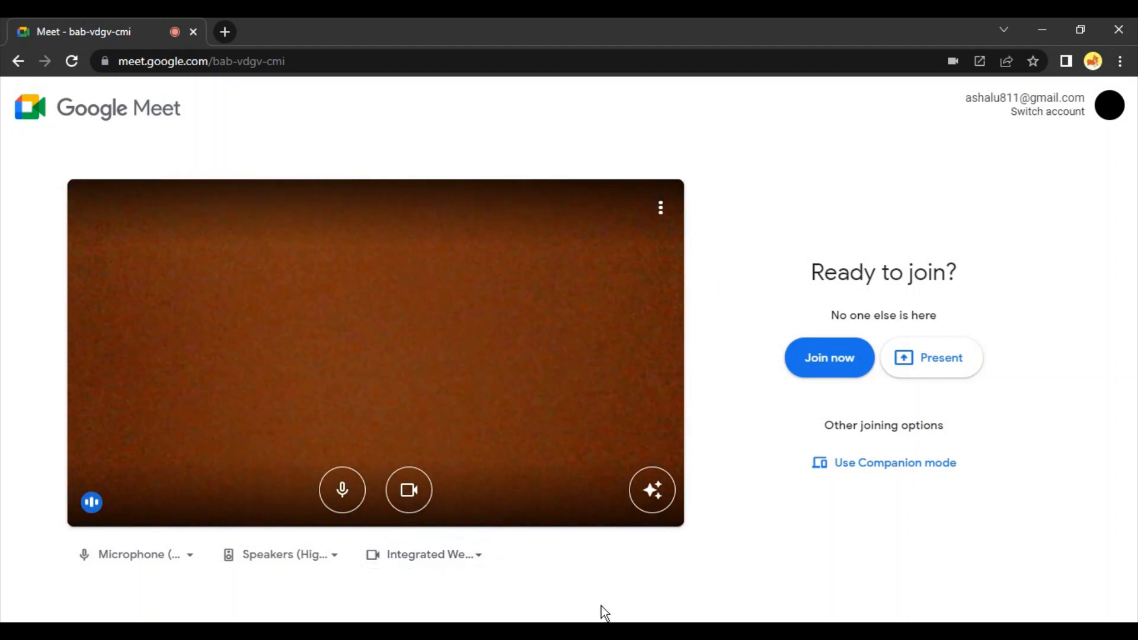
# - Switch to OBS and add a new Video Capture Device source named Camera, using Integrated Webcam as its device
pyautogui.click(680, 631)
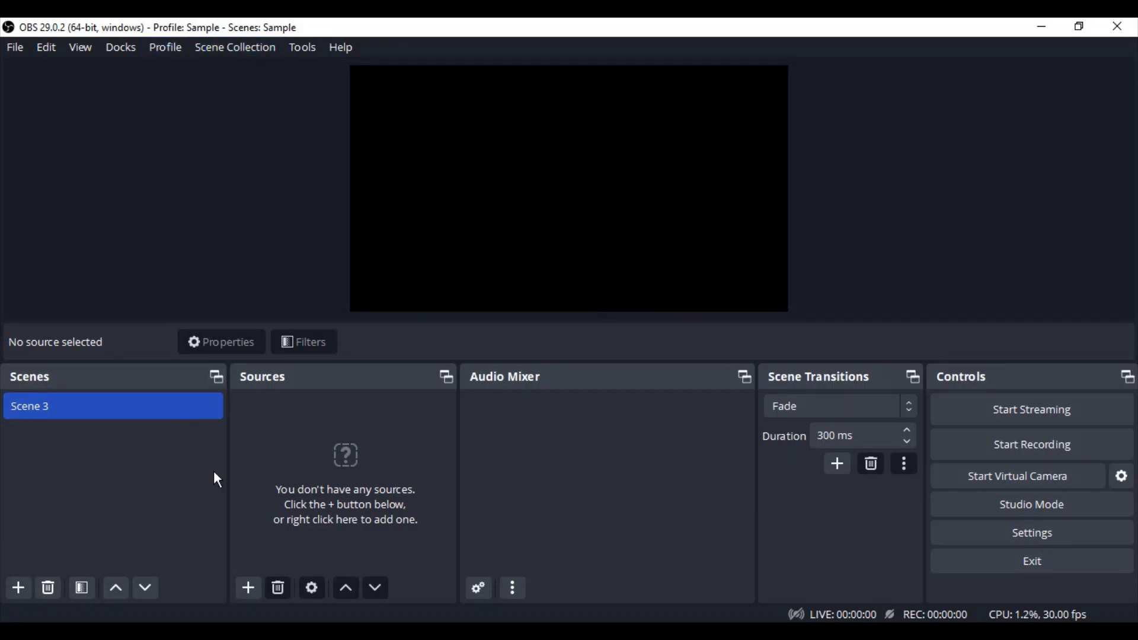
pyautogui.click(248, 589)
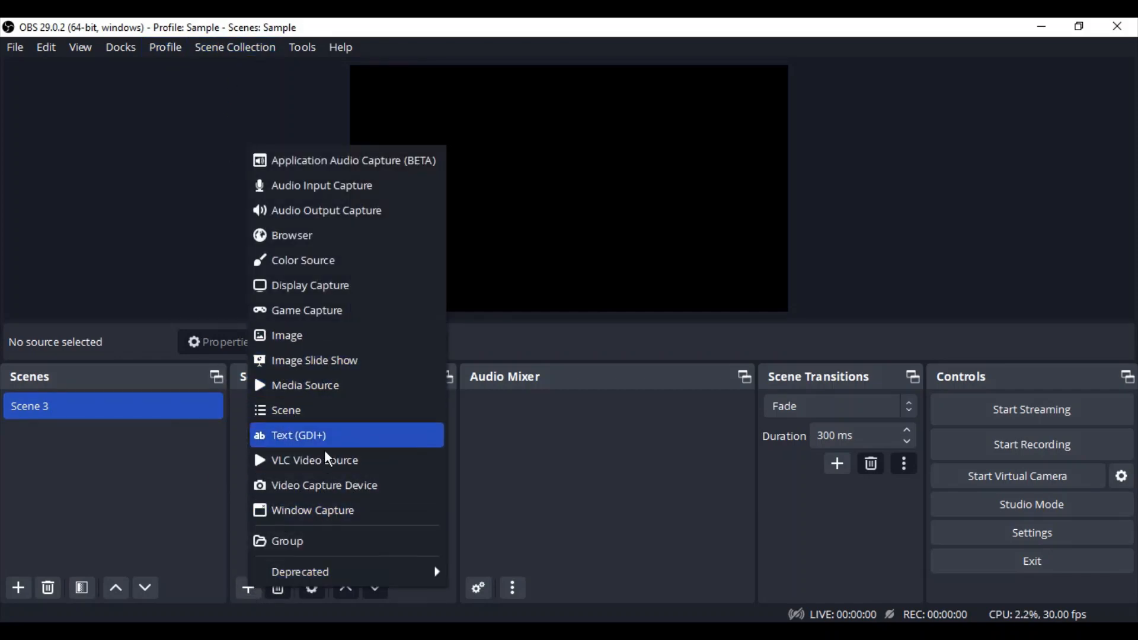
pyautogui.click(329, 486)
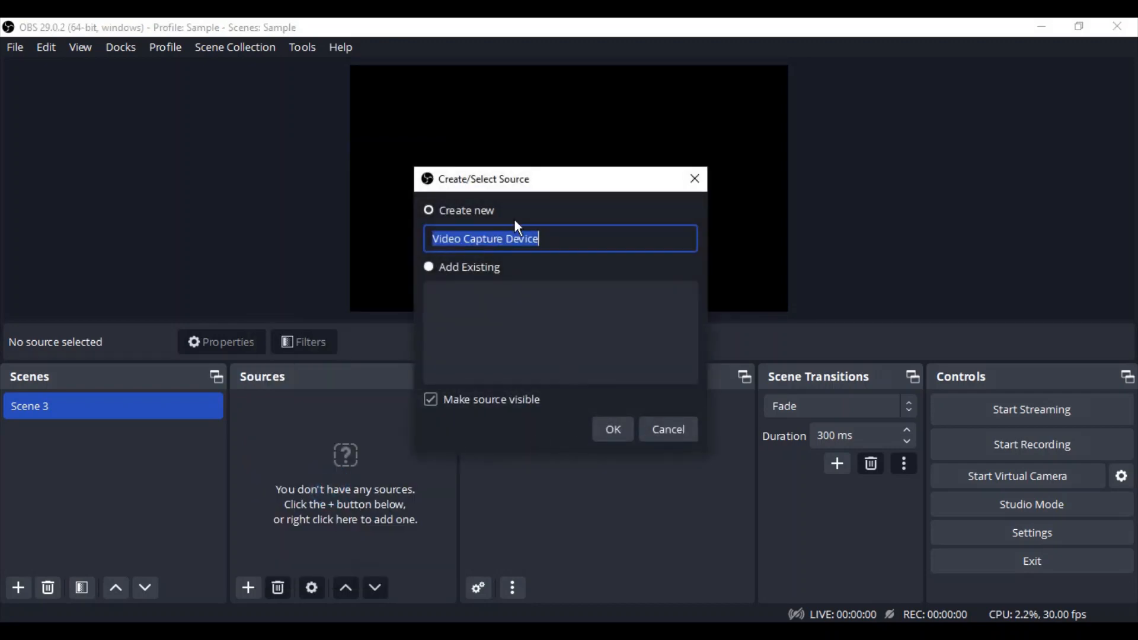
pyautogui.write('Camera')
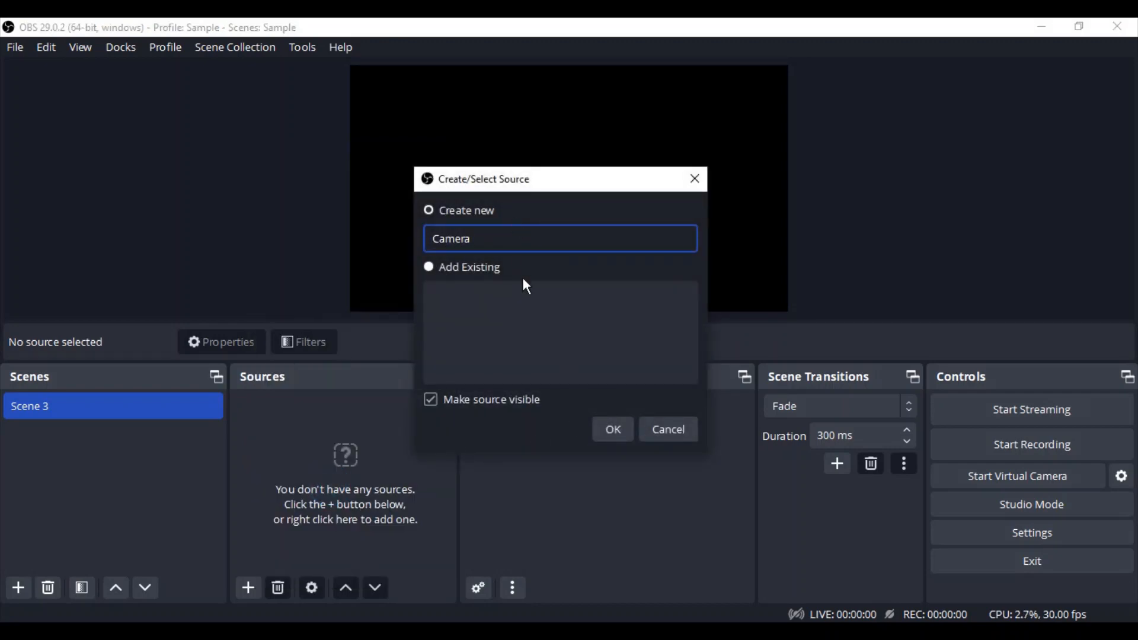
pyautogui.click(613, 429)
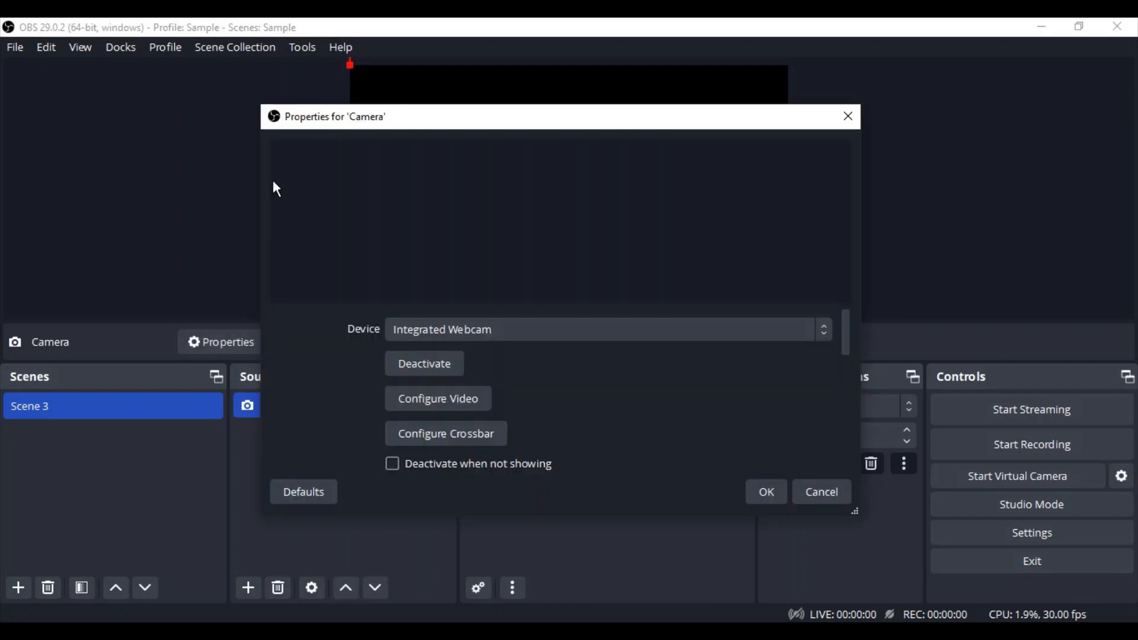
pyautogui.click(503, 329)
pyautogui.click(497, 347)
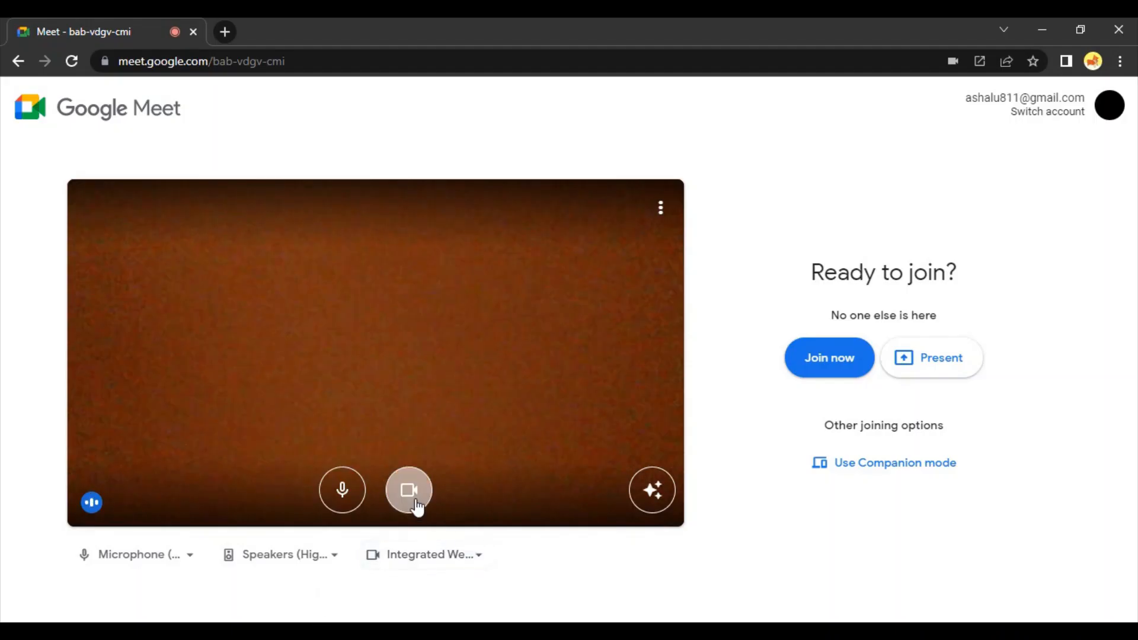
# - Switch to Google Meet, turn off its camera and close the meeting page
pyautogui.click(409, 490)
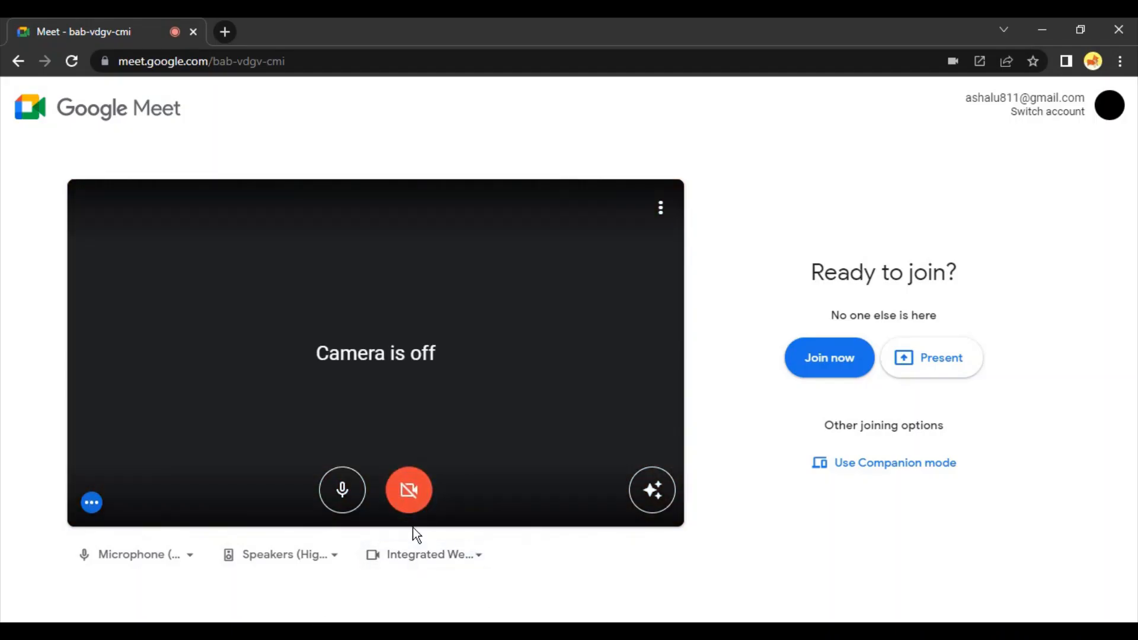
pyautogui.click(194, 32)
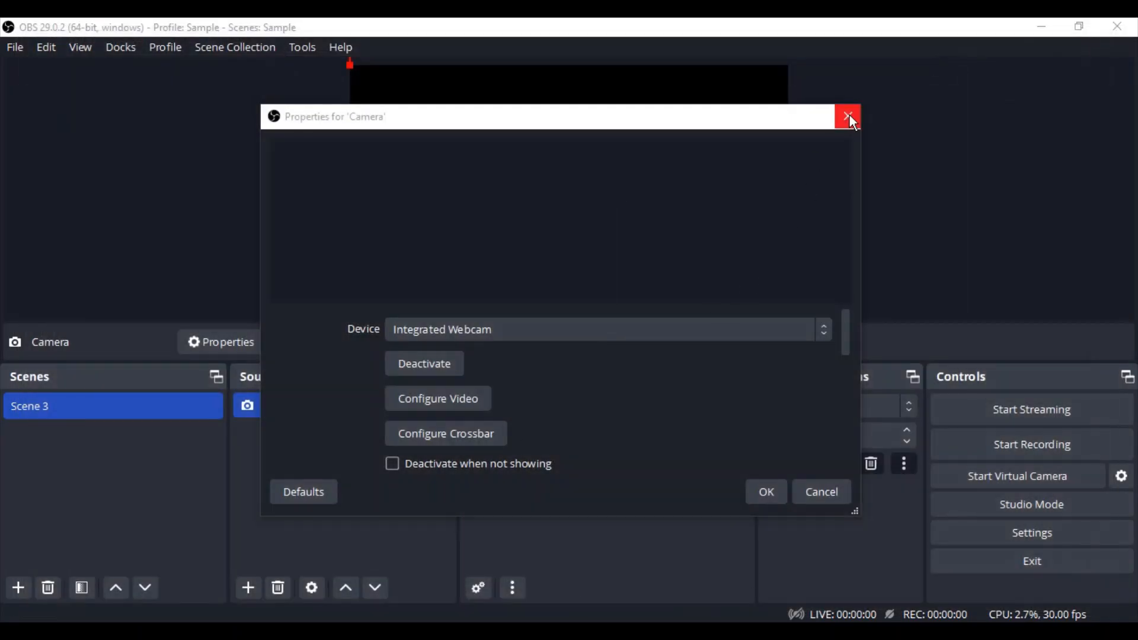
# - In the OBS Camera source properties, set Resolution/FPS Type to Custom and the resolution to 1280x720
pyautogui.scroll(-2, 450, 401)
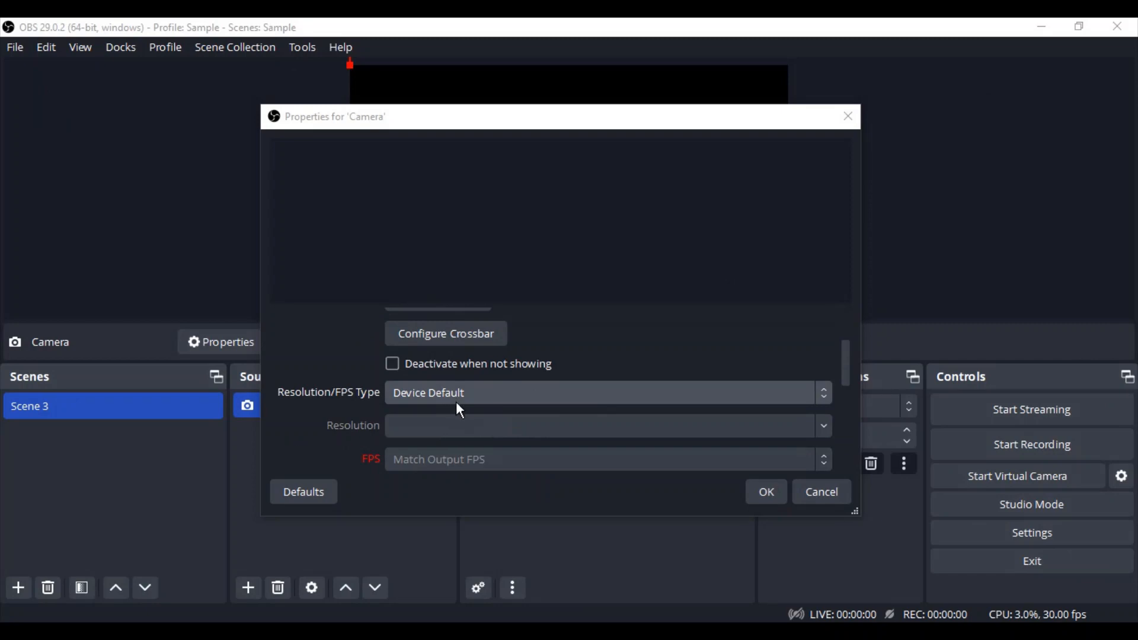
pyautogui.click(457, 394)
pyautogui.click(451, 416)
pyautogui.click(445, 393)
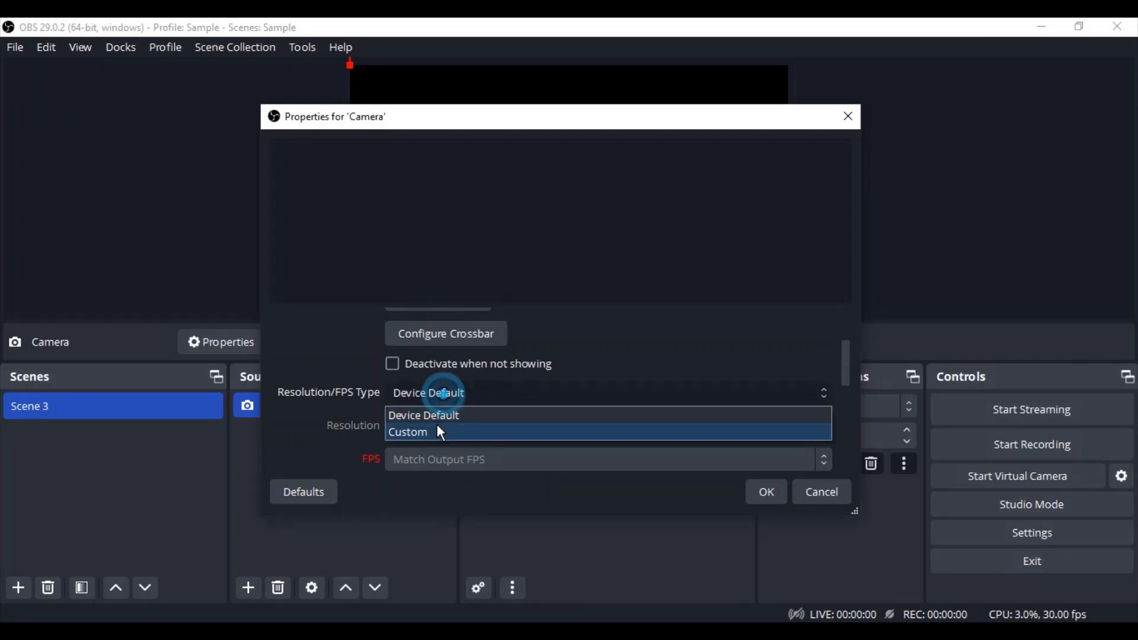
pyautogui.click(442, 432)
pyautogui.click(828, 428)
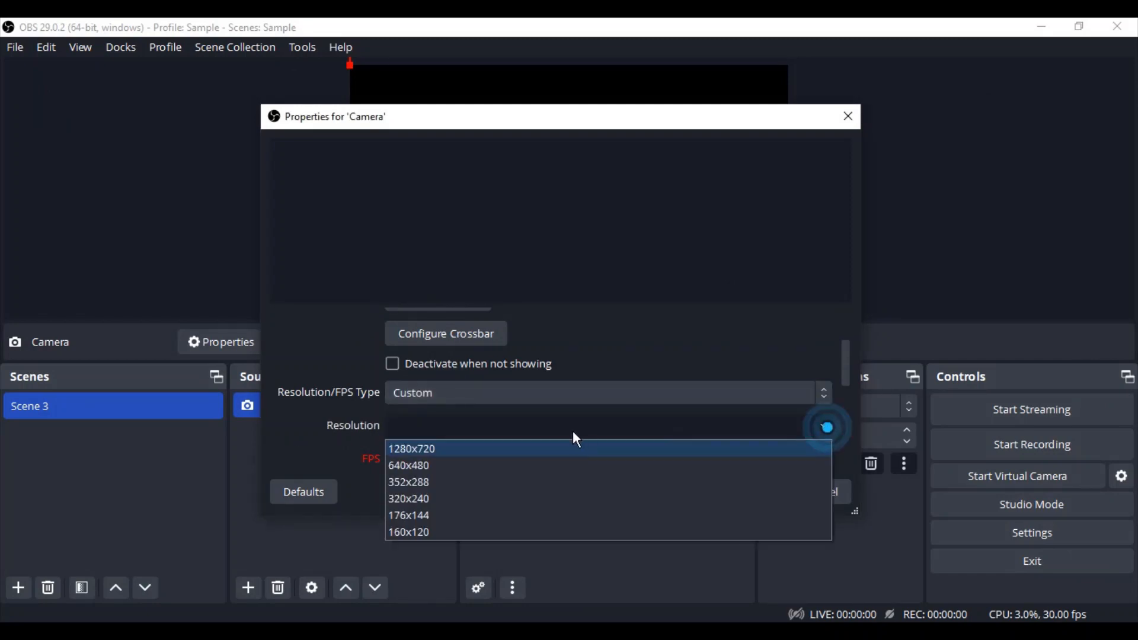
pyautogui.click(496, 445)
pyautogui.scroll(2, 593, 391)
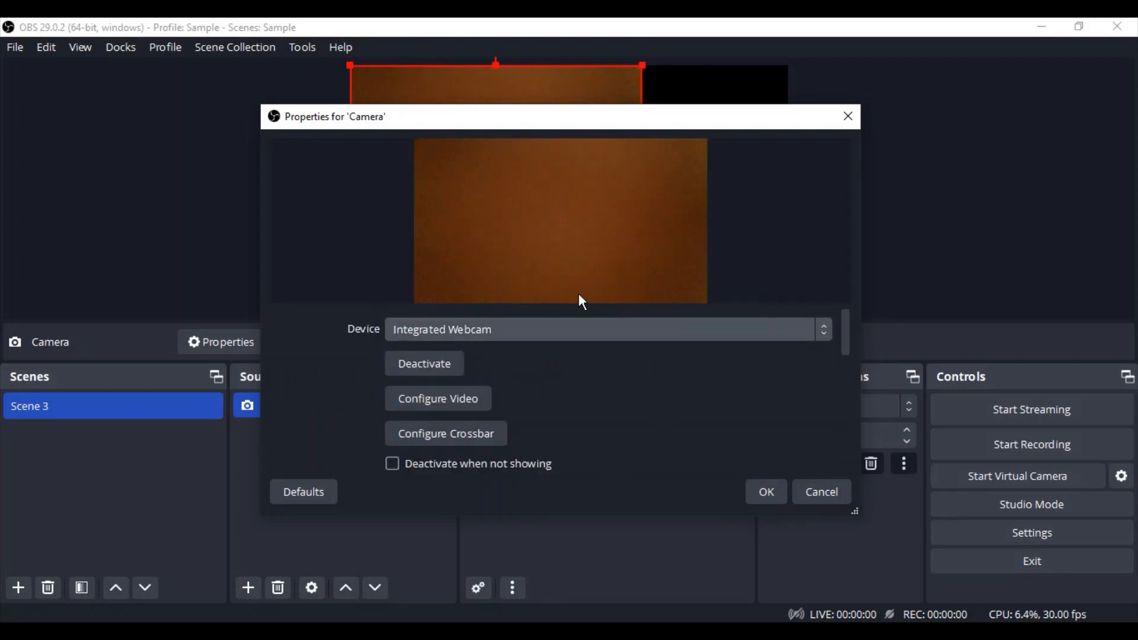
pyautogui.click(767, 494)
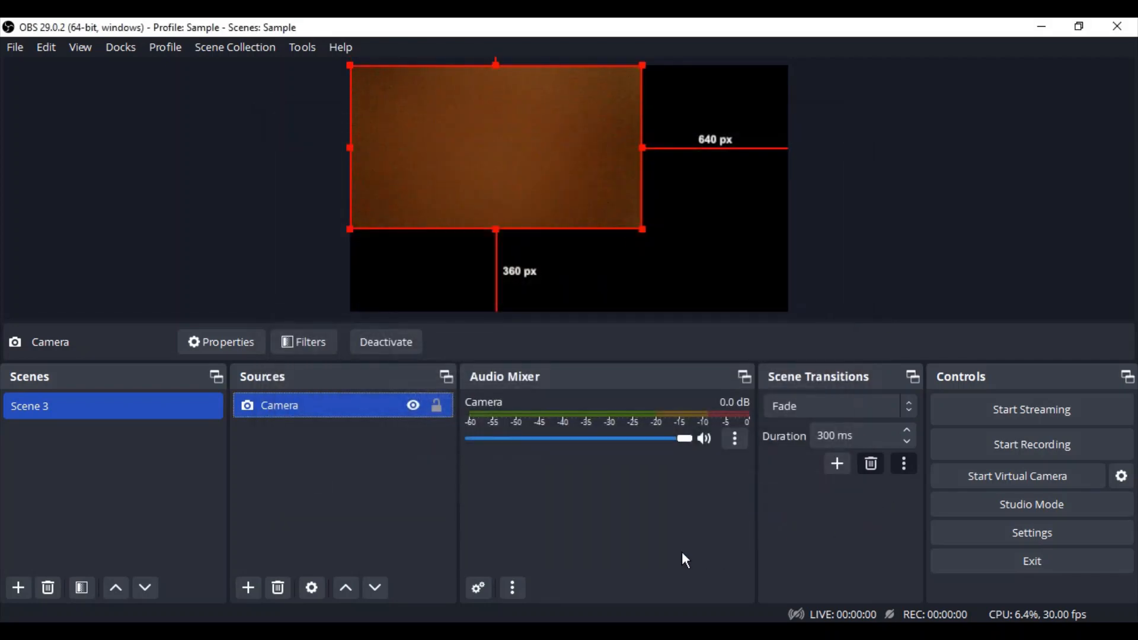
# - Enlarge the Camera source to fill the whole canvas and start the virtual camera
pyautogui.moveTo(640, 229); pyautogui.dragTo(784, 285)
pyautogui.click(928, 224)
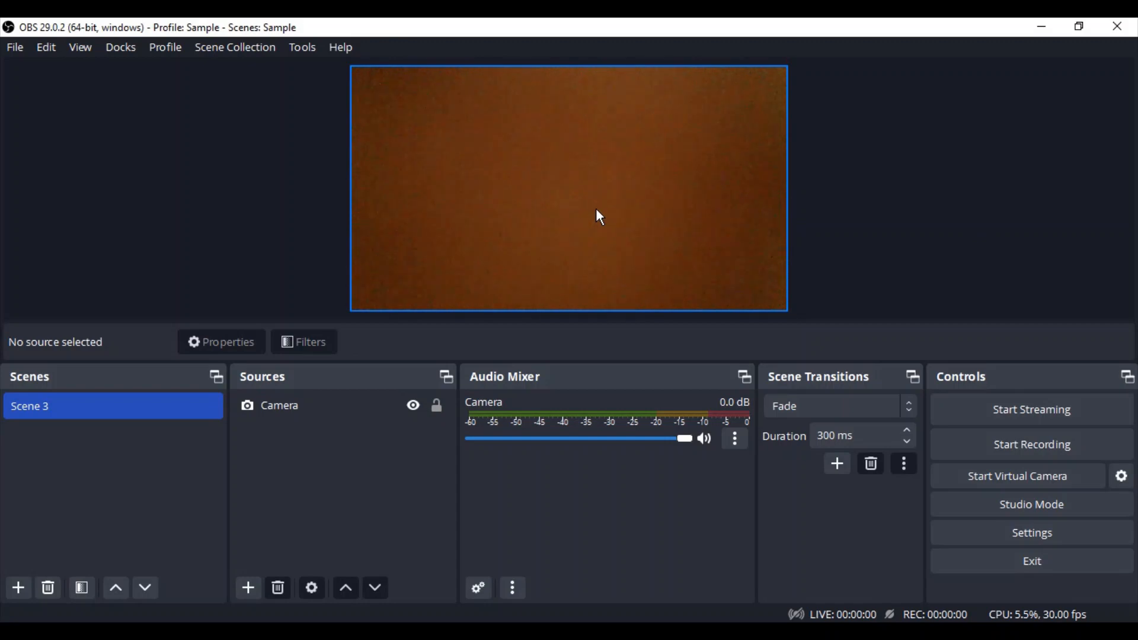
pyautogui.click(1011, 482)
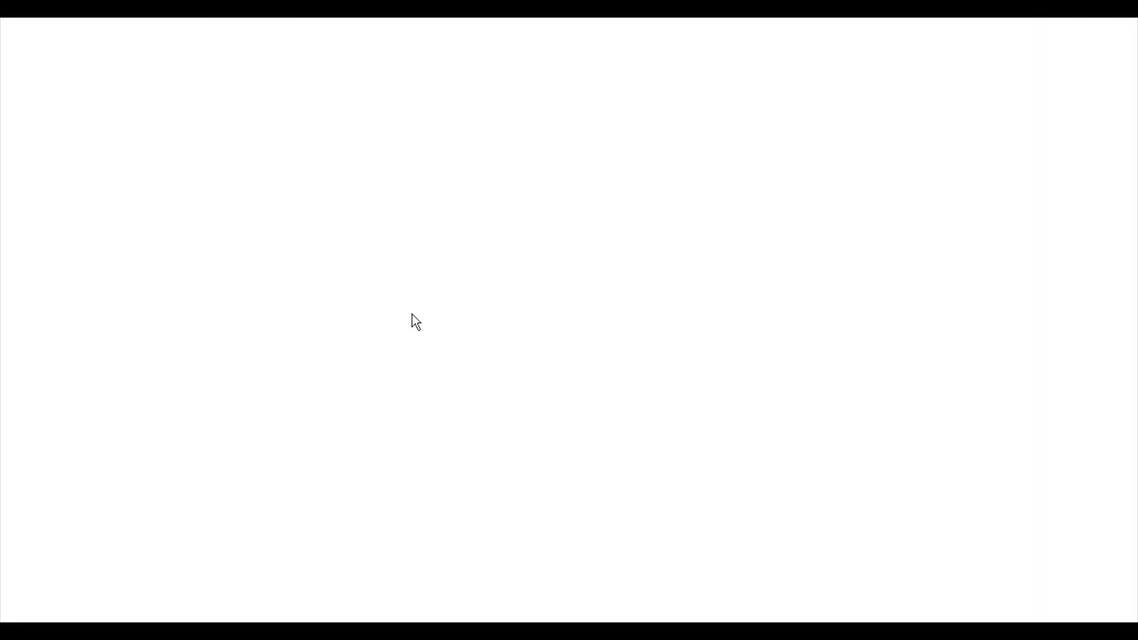
# - Open the copied Google Meet link in Chrome and select OBS Virtual Camera as the meeting camera
pyautogui.write('https://meet.google.com/bab-vdgv-cmi')
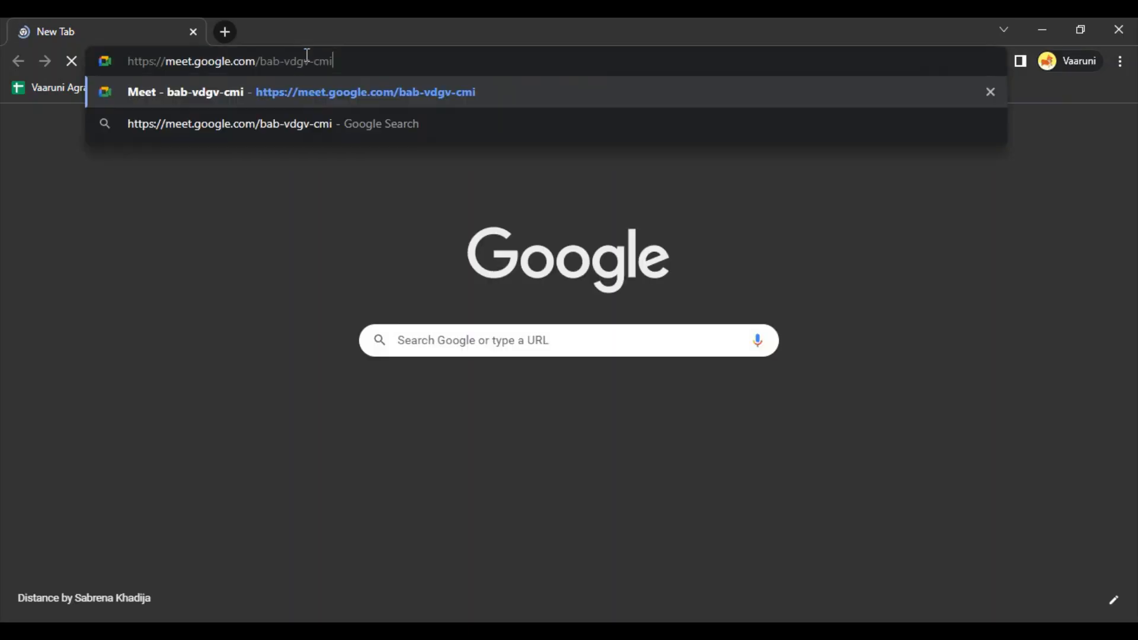
pyautogui.press('Return')
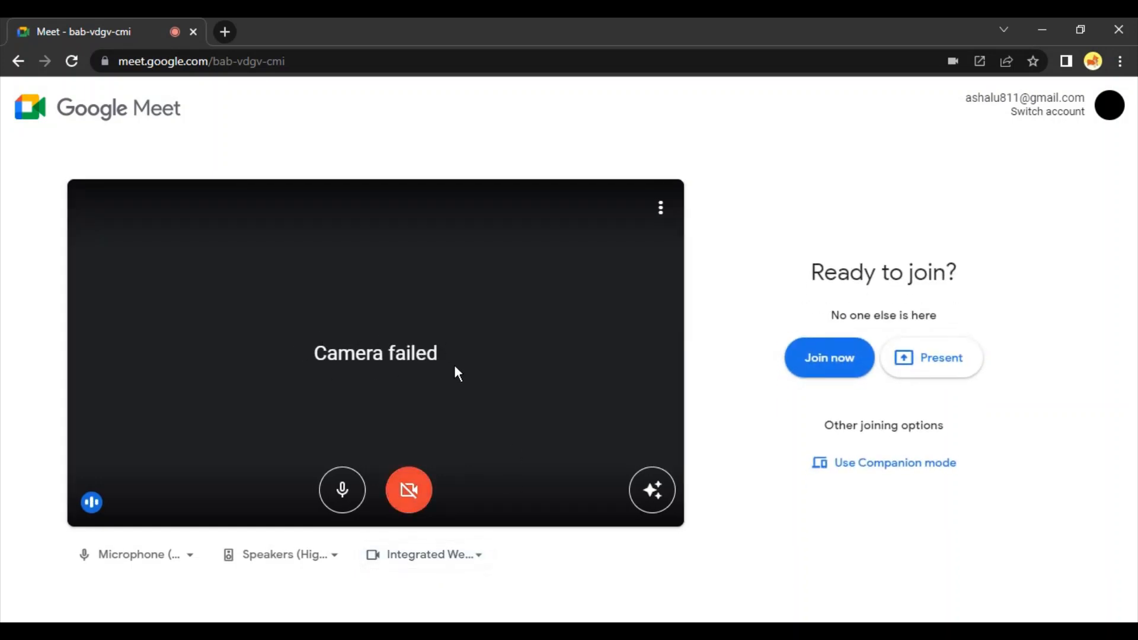
pyautogui.click(446, 554)
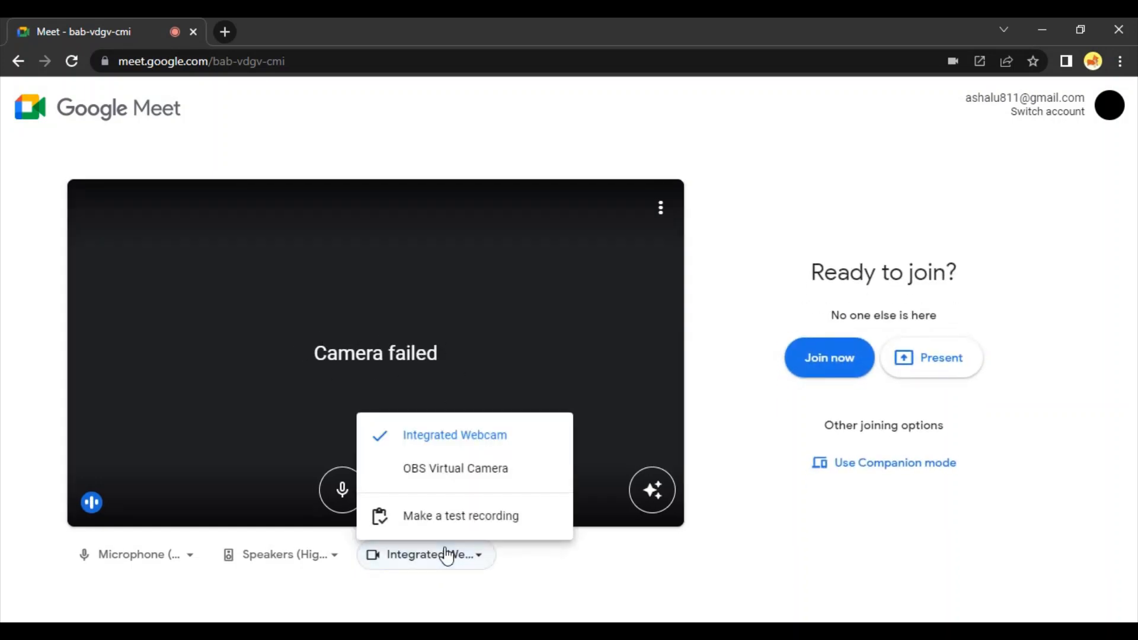
pyautogui.click(451, 468)
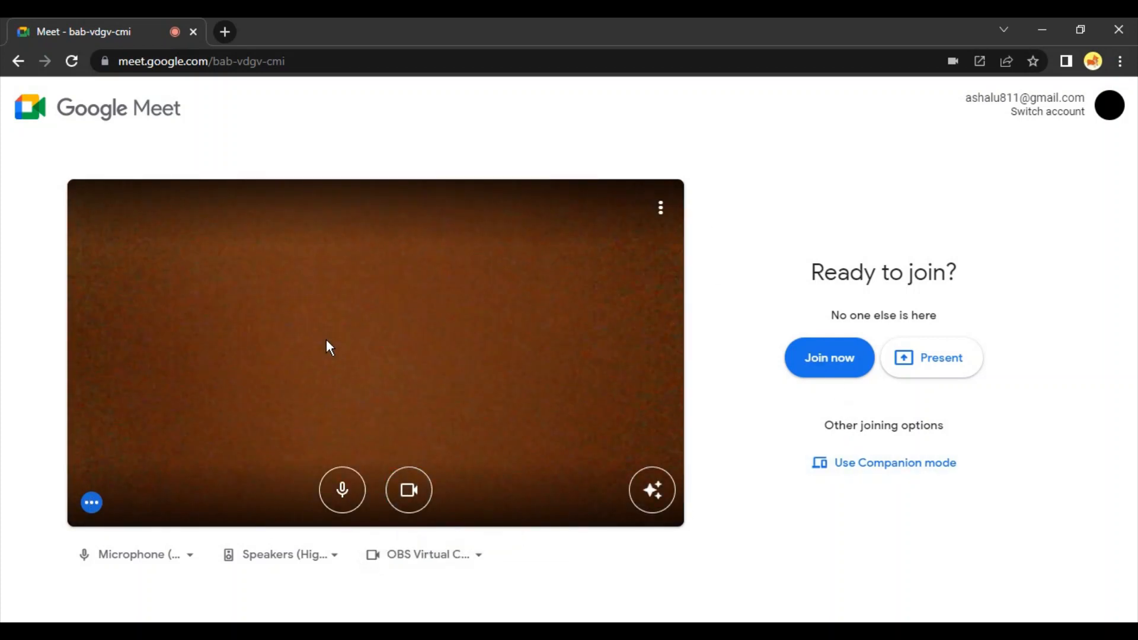
# - In OBS, shrink the Camera source to about two thirds of the canvas in its lower-left corner, and view it in Google Meet
pyautogui.click(680, 633)
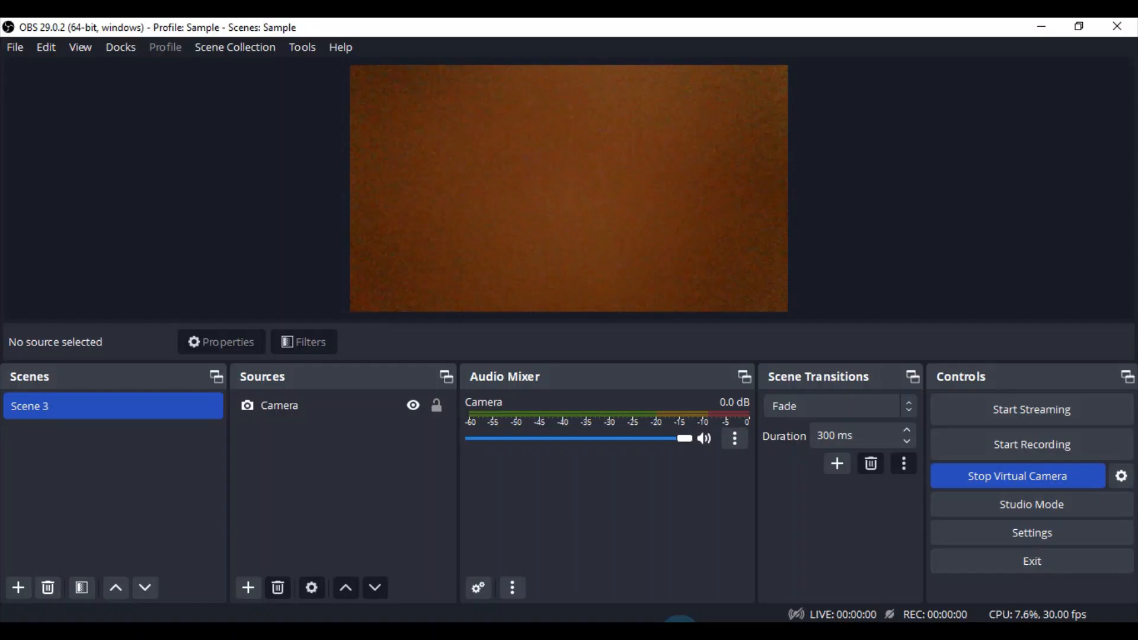
pyautogui.click(775, 87)
pyautogui.moveTo(788, 64); pyautogui.dragTo(656, 174)
pyautogui.click(836, 203)
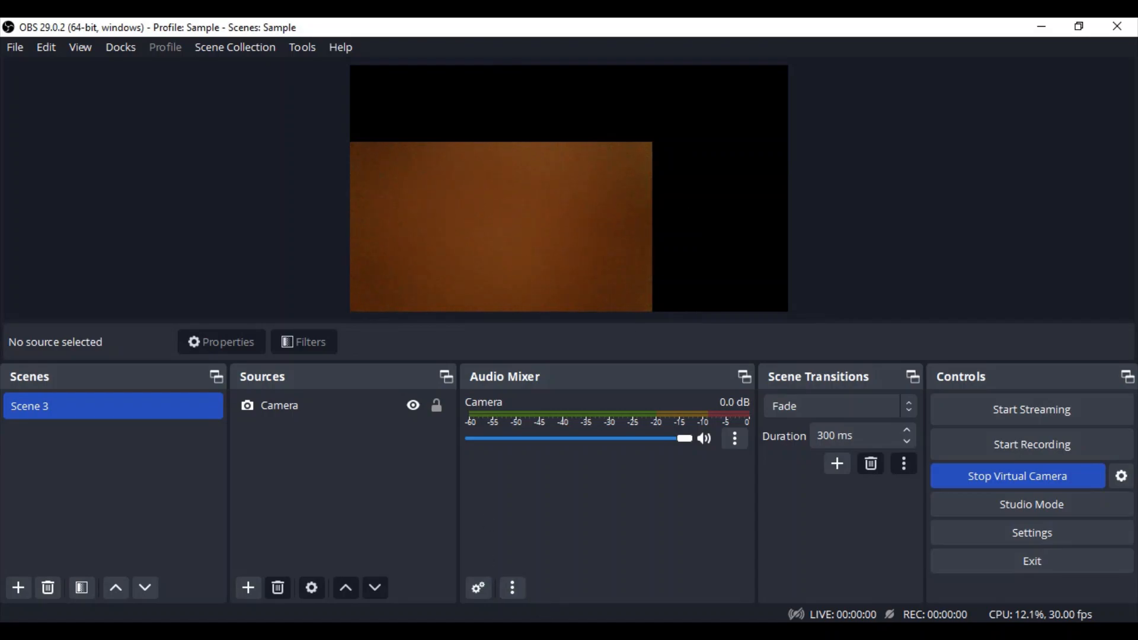
pyautogui.click(417, 630)
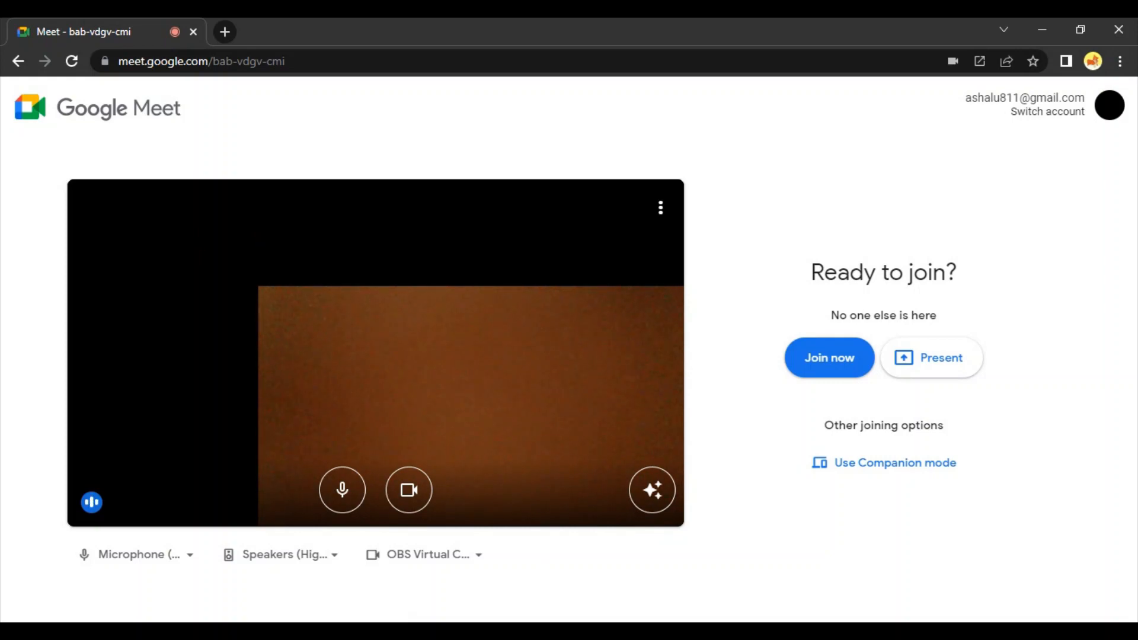
# - In OBS, move the Camera source to the centre of the canvas, and join the meeting in Google Meet
pyautogui.click(661, 630)
pyautogui.moveTo(573, 188); pyautogui.dragTo(638, 154)
pyautogui.click(896, 263)
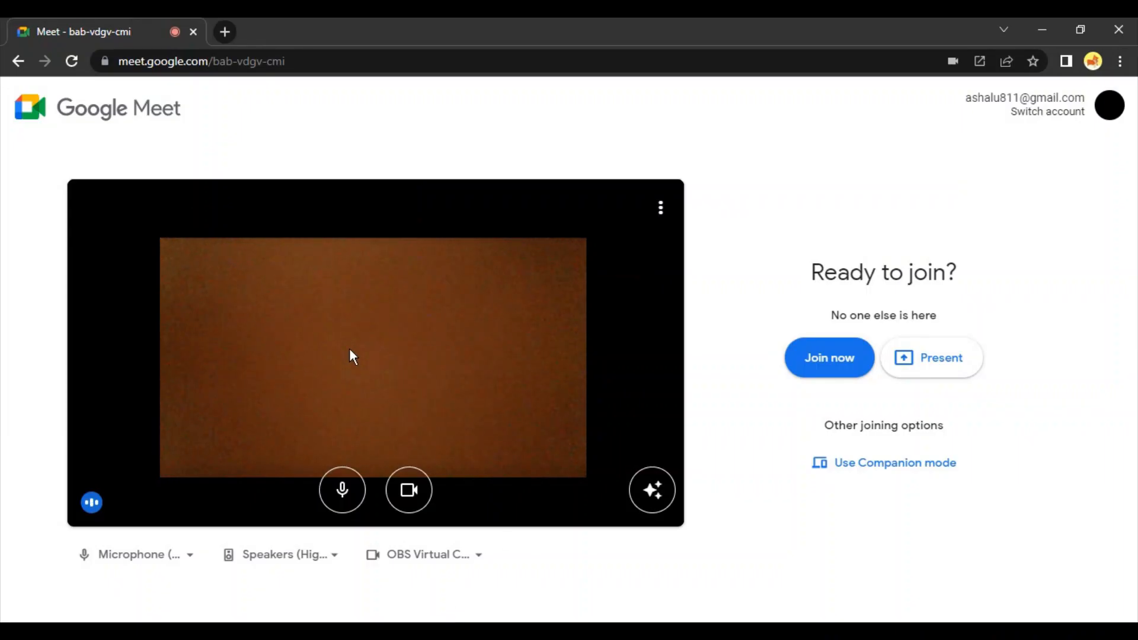
pyautogui.click(836, 360)
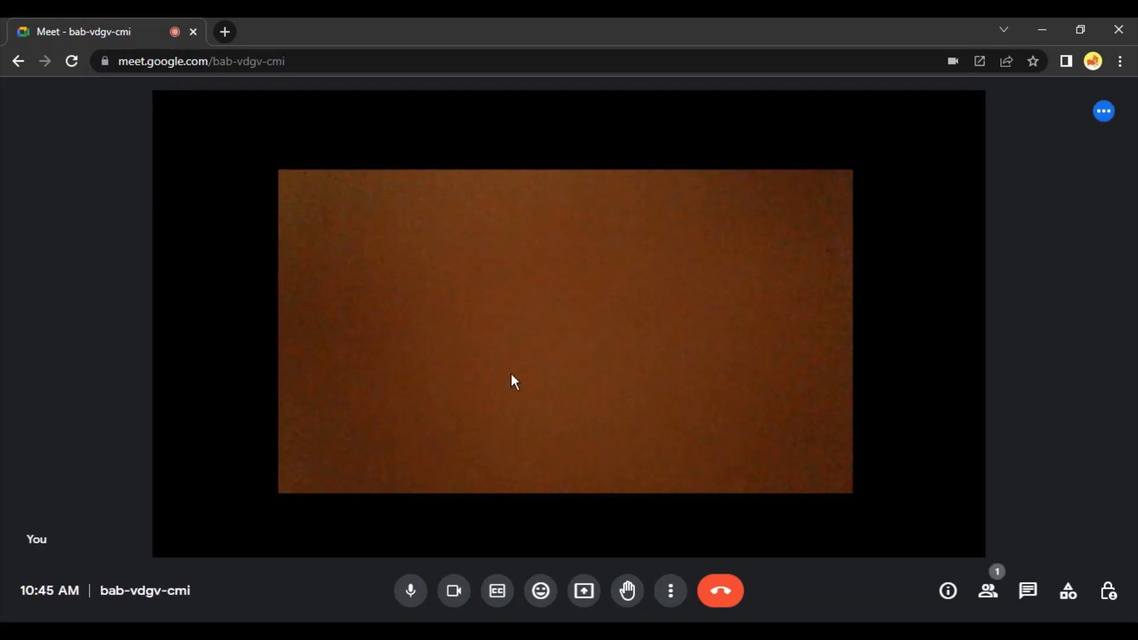
# - In OBS, add a new Image source to Scene 3 using the file 1.png from the assets/images folder
pyautogui.click(569, 635)
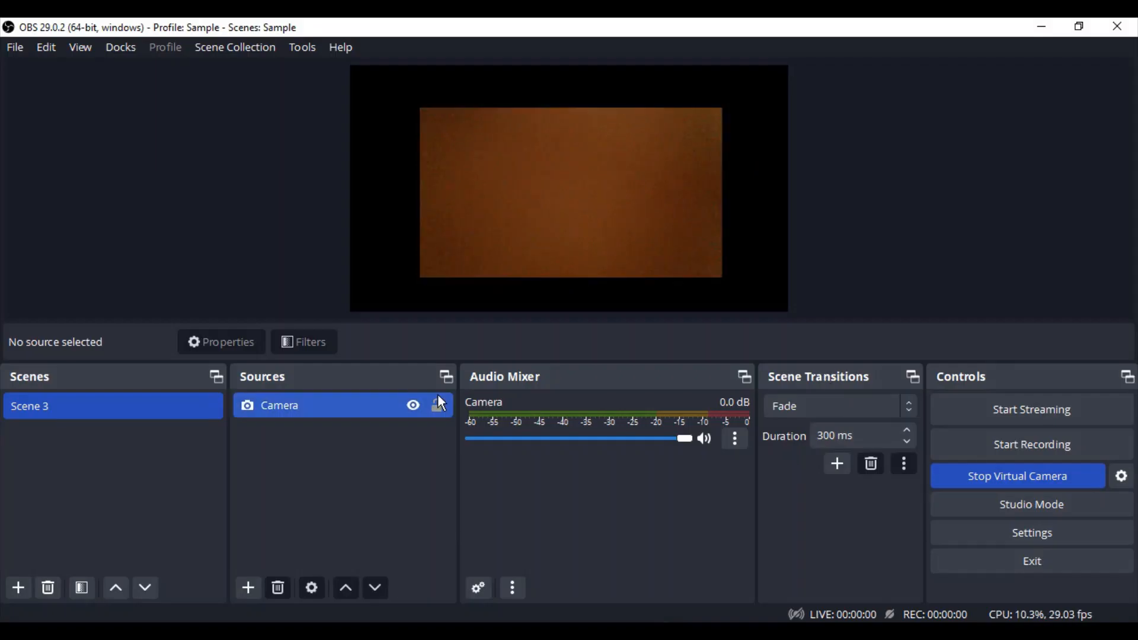
pyautogui.click(245, 590)
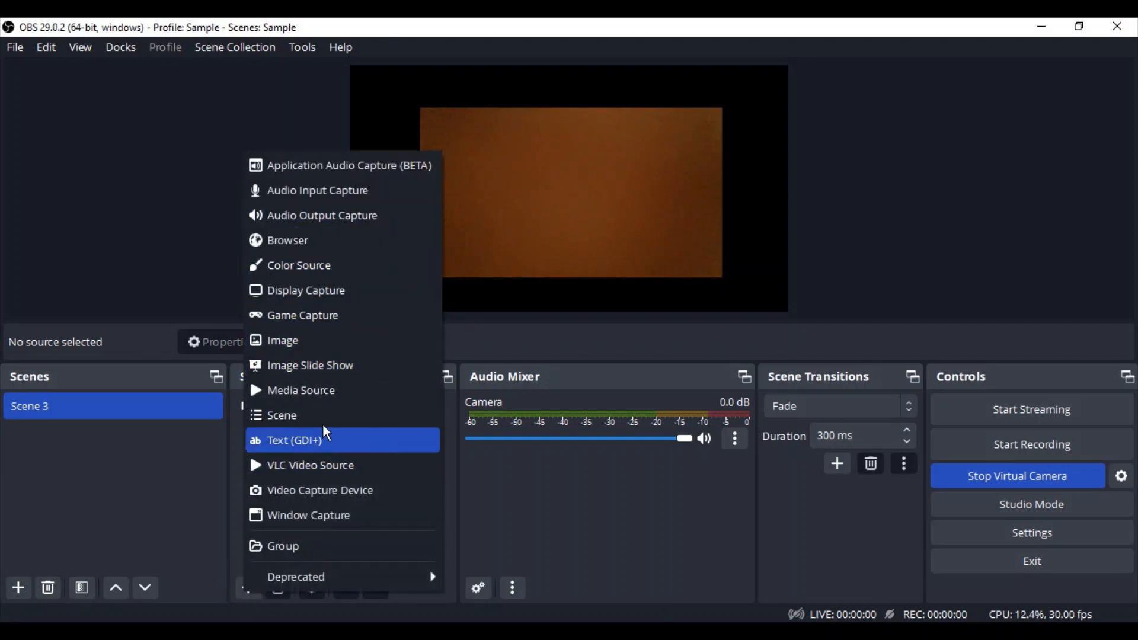
pyautogui.click(280, 352)
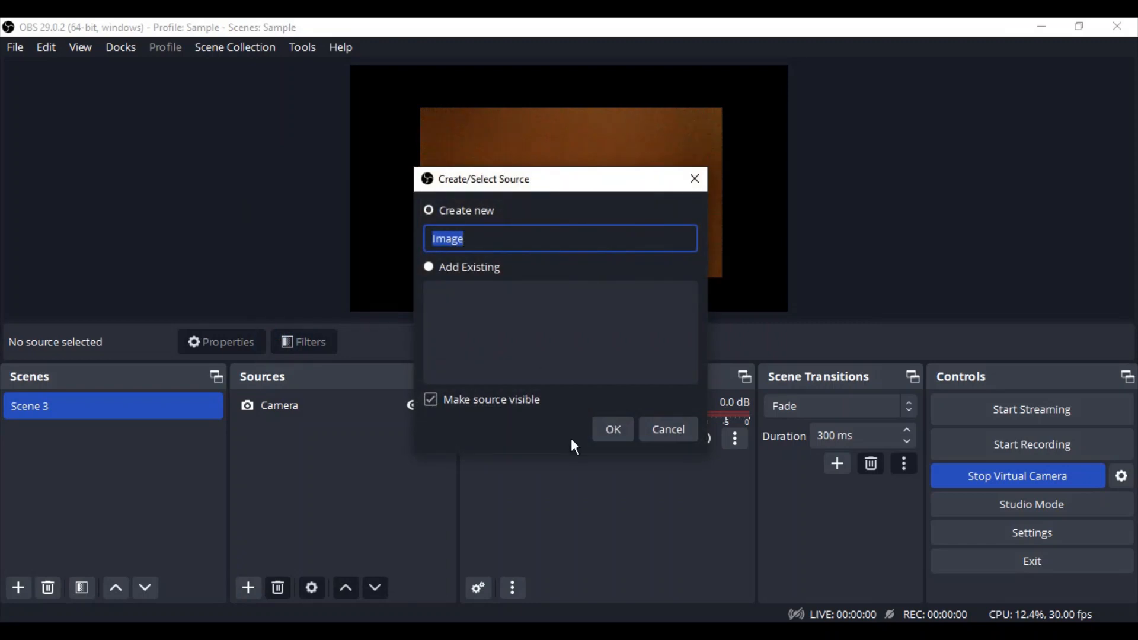
pyautogui.click(609, 430)
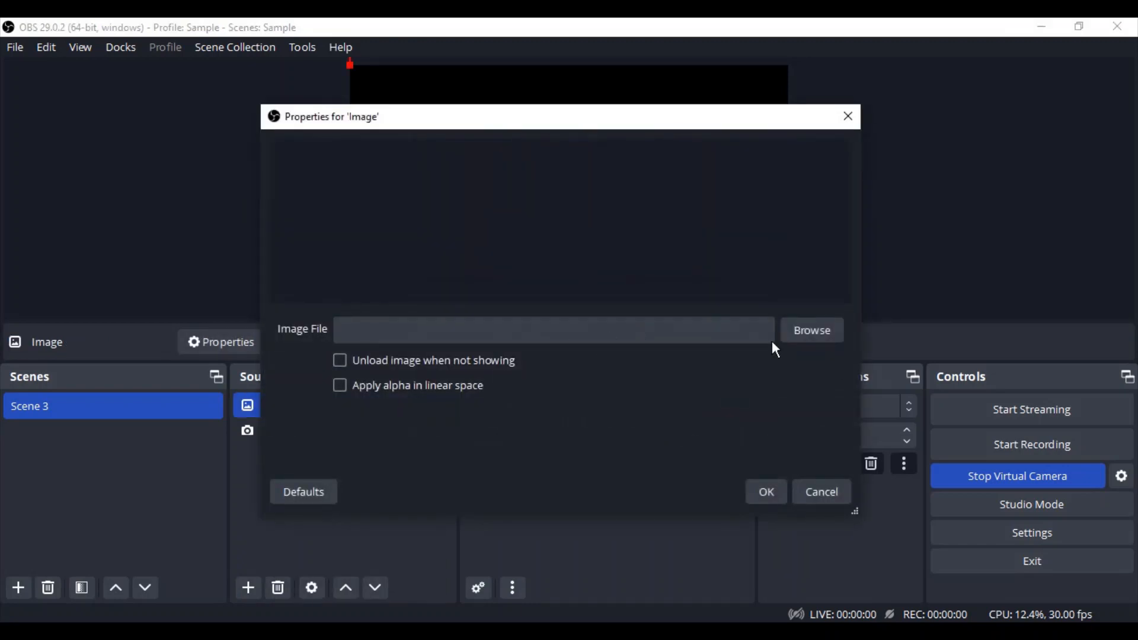
pyautogui.click(797, 330)
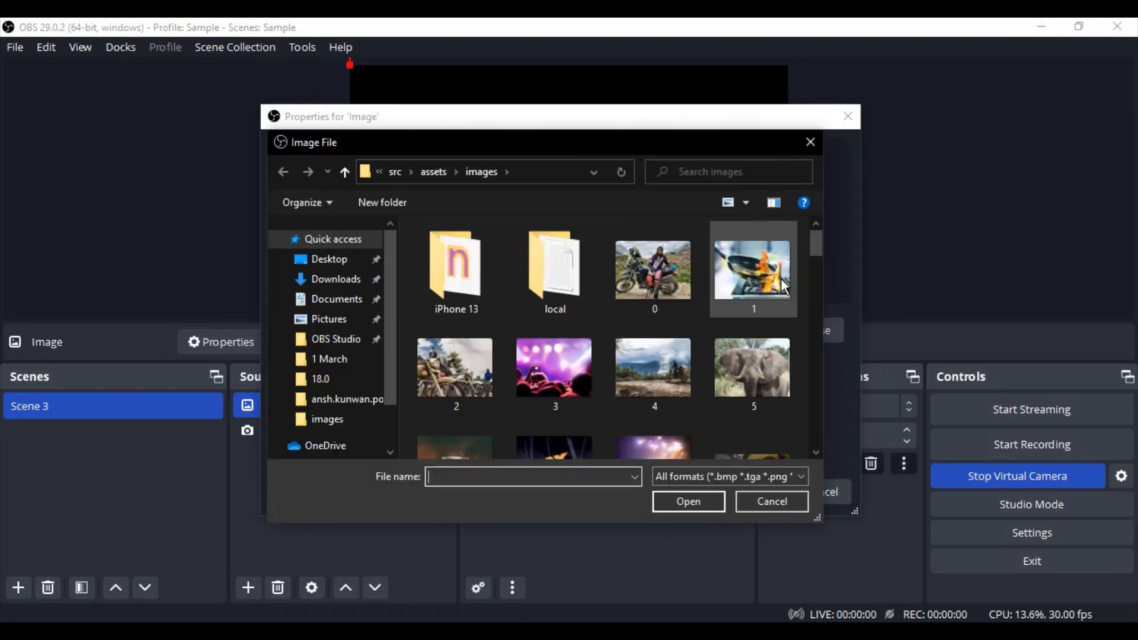
pyautogui.click(780, 280)
pyautogui.click(691, 502)
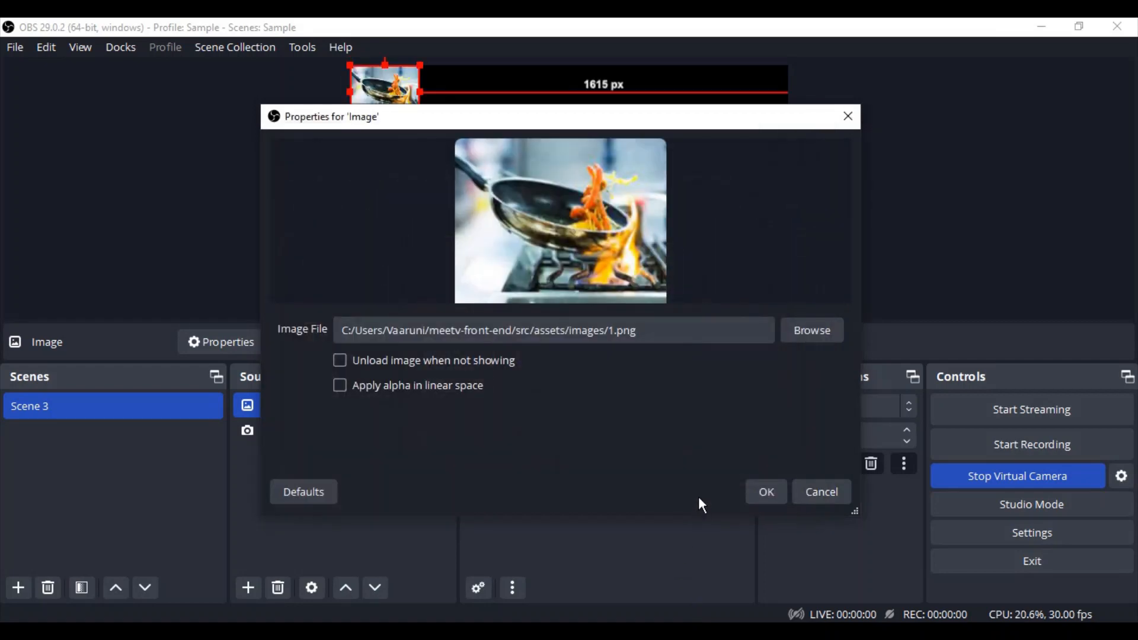
pyautogui.click(781, 501)
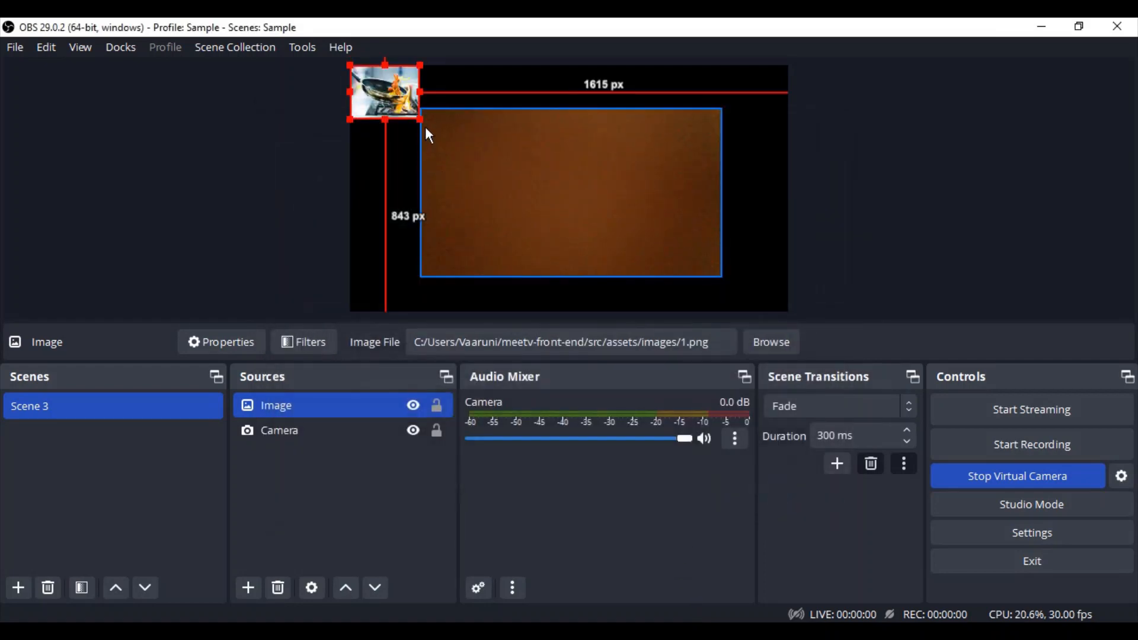
# - Enlarge the image, place it about 51 px from the canvas's left edge and 58 px from its bottom edge, and view it in Google Meet
pyautogui.moveTo(426, 126); pyautogui.dragTo(490, 173)
pyautogui.moveTo(431, 100); pyautogui.dragTo(441, 222)
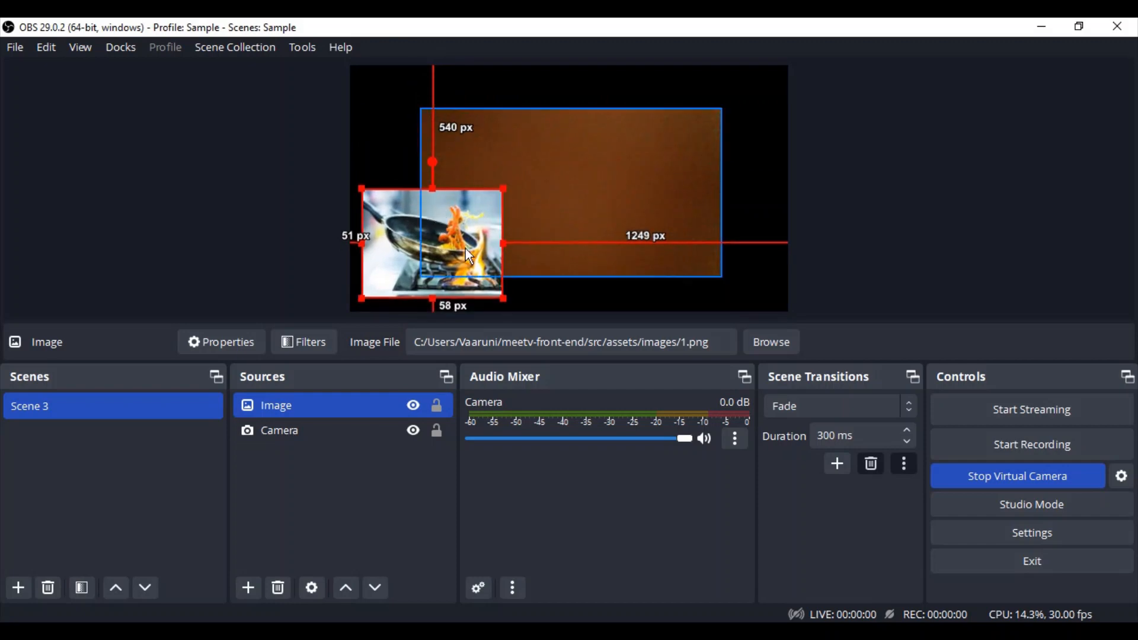
pyautogui.click(849, 227)
pyautogui.hotkey('alt', 'Tab')
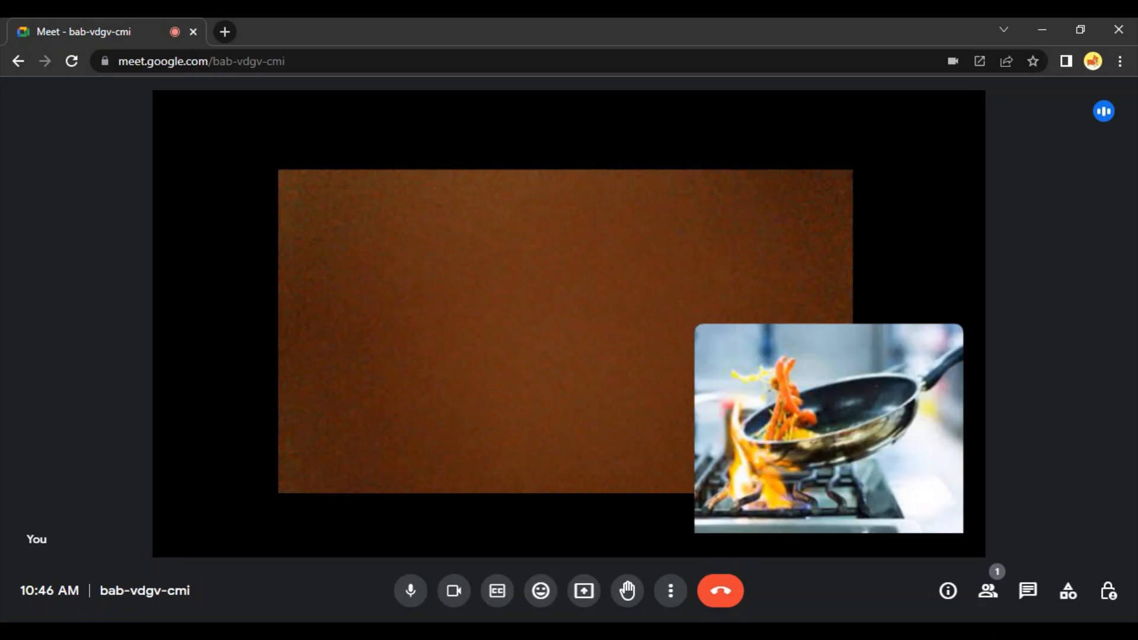